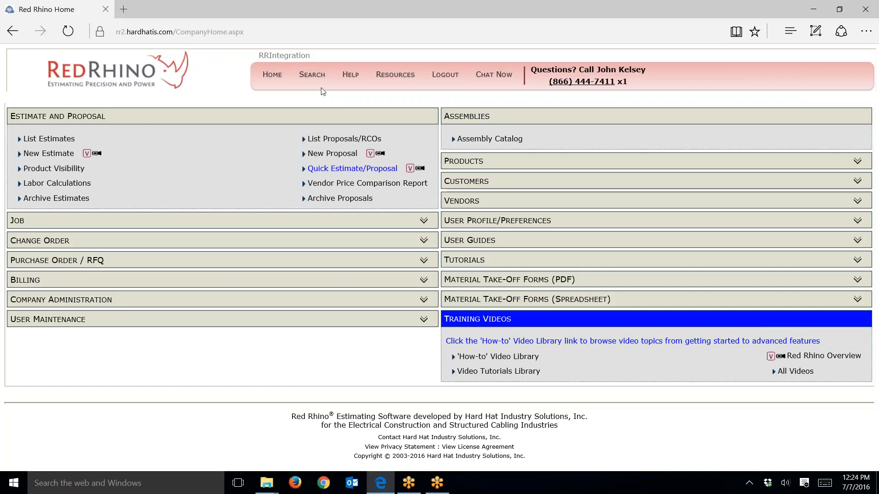
Open the discounts page for Generic Vendor from the vendor catalog
{"action": "left_click", "coordinate": [272, 78]}
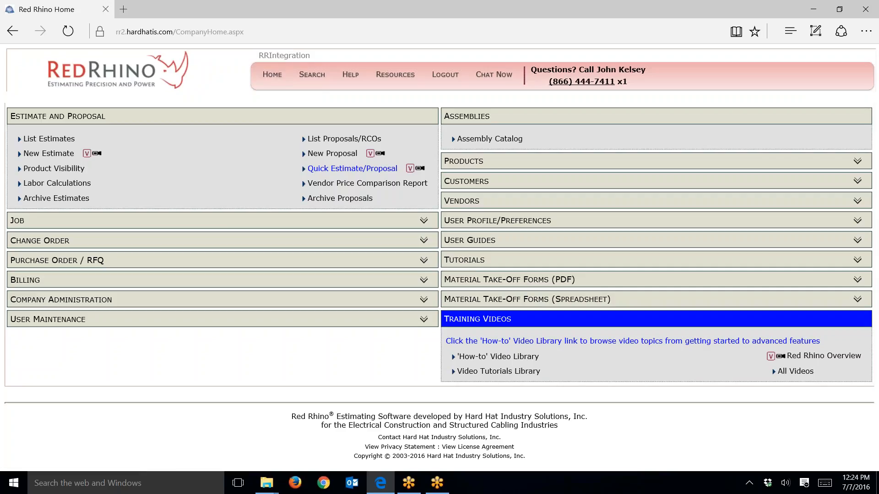
{"action": "left_click", "coordinate": [466, 201]}
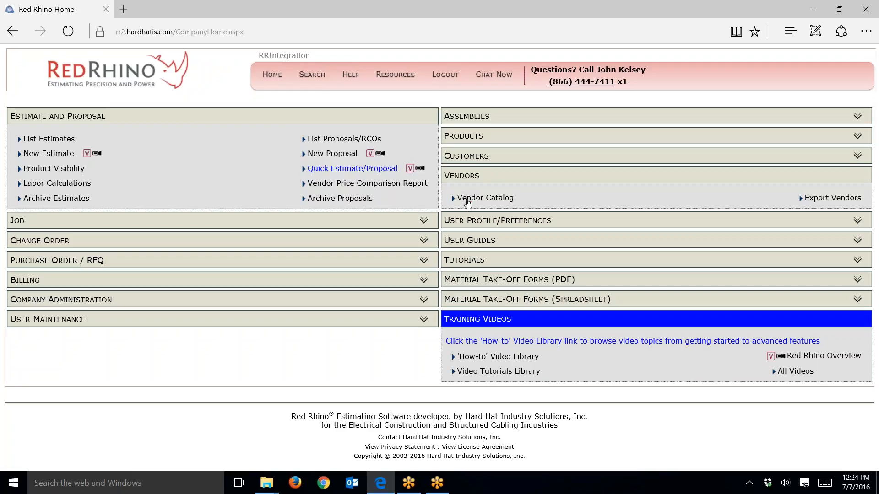
{"action": "left_click", "coordinate": [470, 199]}
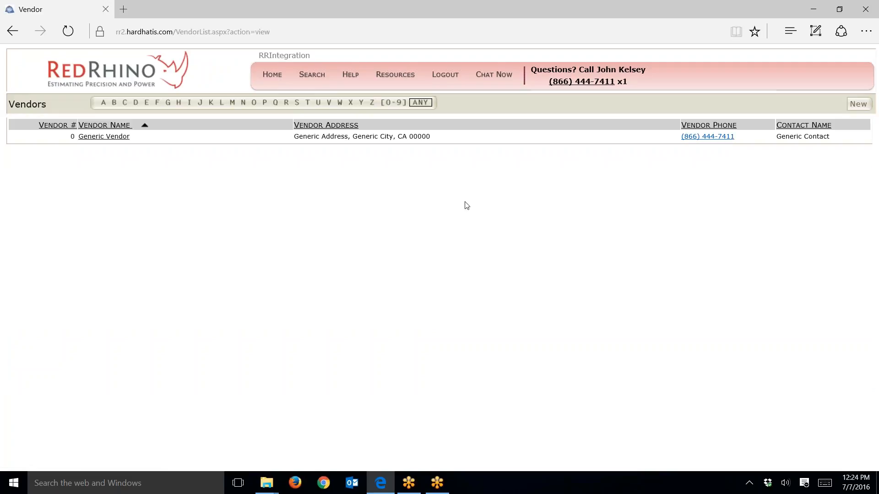
{"action": "left_click", "coordinate": [110, 137]}
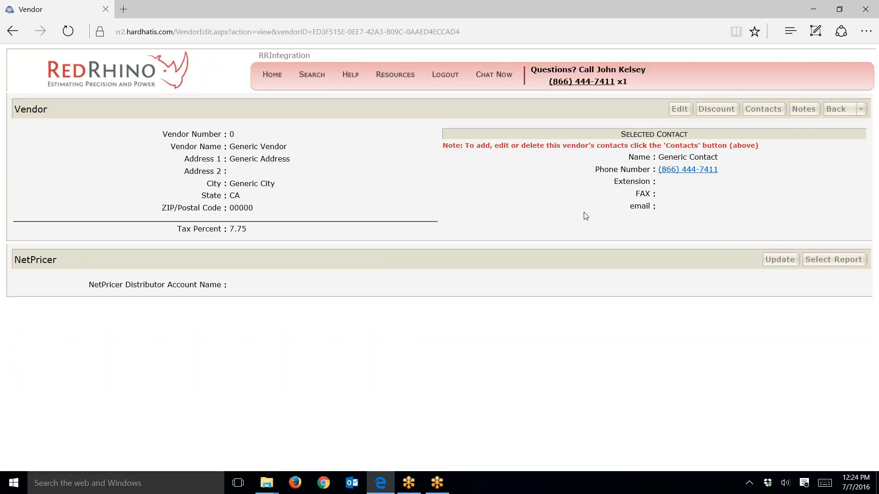
{"action": "left_click", "coordinate": [707, 110]}
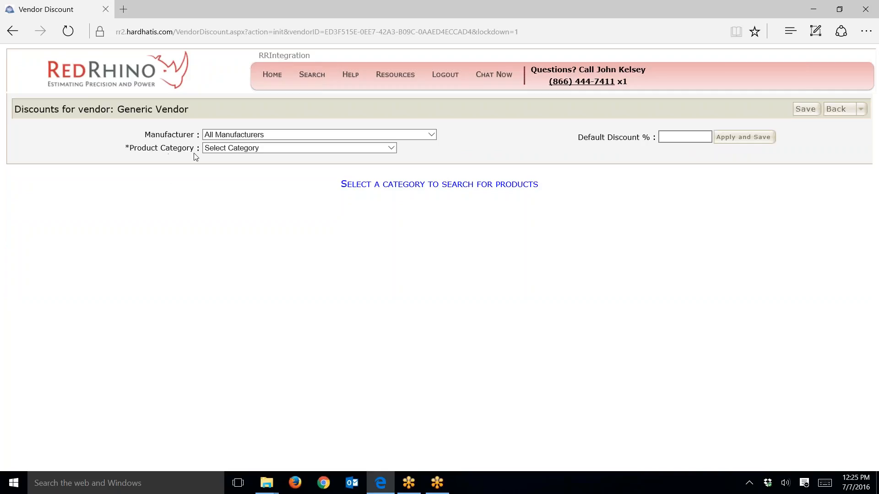
List the vendor's products in the category 4051 - Copper Wire / Bare Copper Wire
{"action": "left_click", "coordinate": [391, 149]}
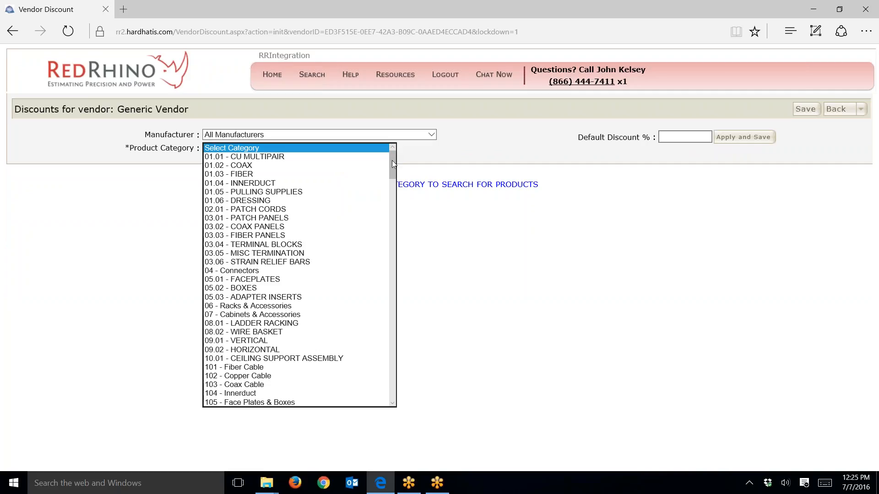
{"action": "left_click_drag", "start_coordinate": [392, 161], "coordinate": [392, 162]}
{"action": "left_click_drag", "start_coordinate": [392, 163], "coordinate": [400, 249]}
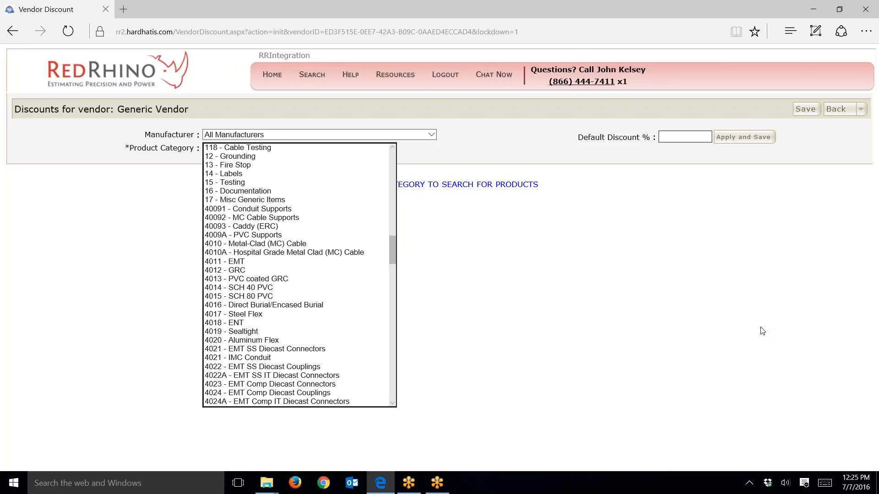
{"action": "scroll", "coordinate": [763, 331], "scroll_direction": "down", "scroll_amount": 10}
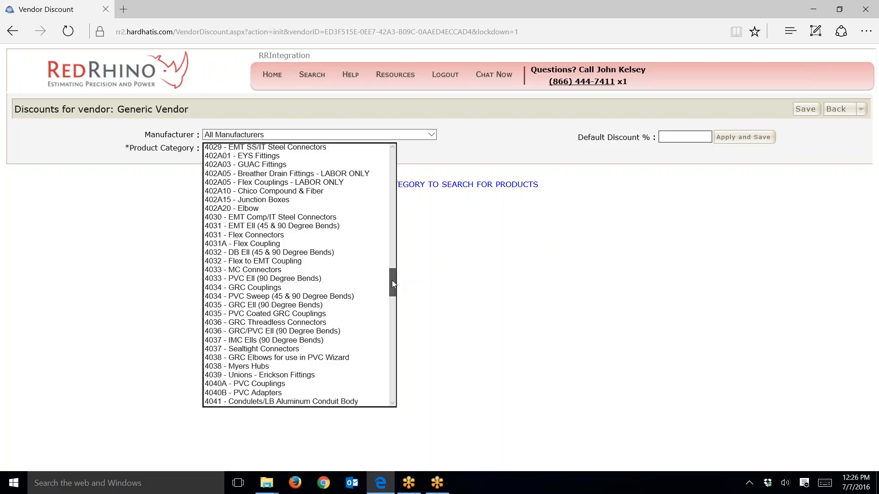
{"action": "left_click_drag", "start_coordinate": [392, 282], "coordinate": [393, 302]}
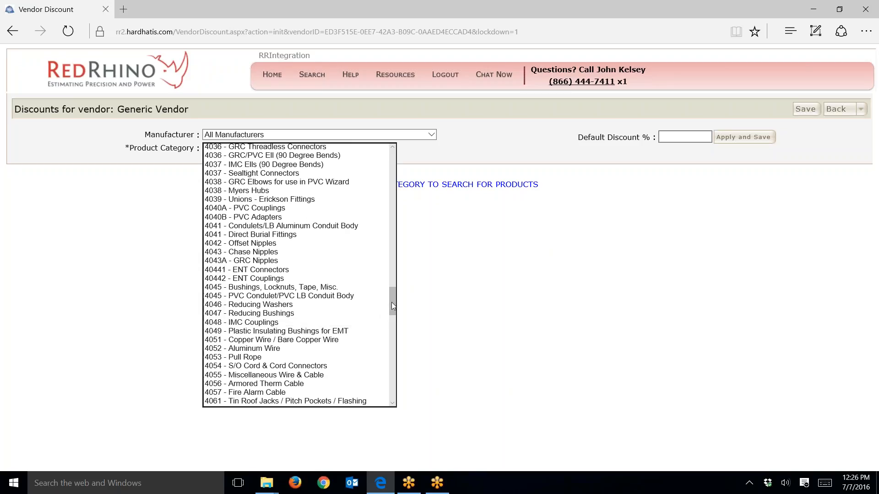
{"action": "left_click_drag", "start_coordinate": [392, 303], "coordinate": [391, 309]}
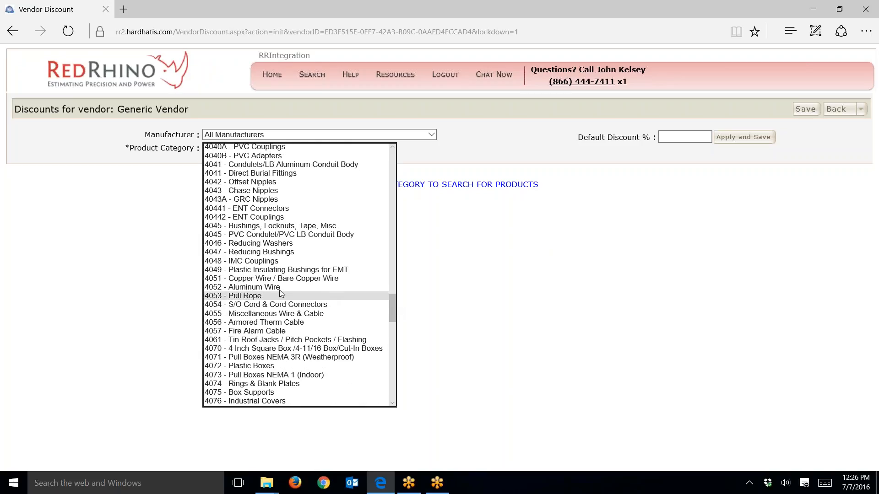
{"action": "left_click", "coordinate": [259, 279]}
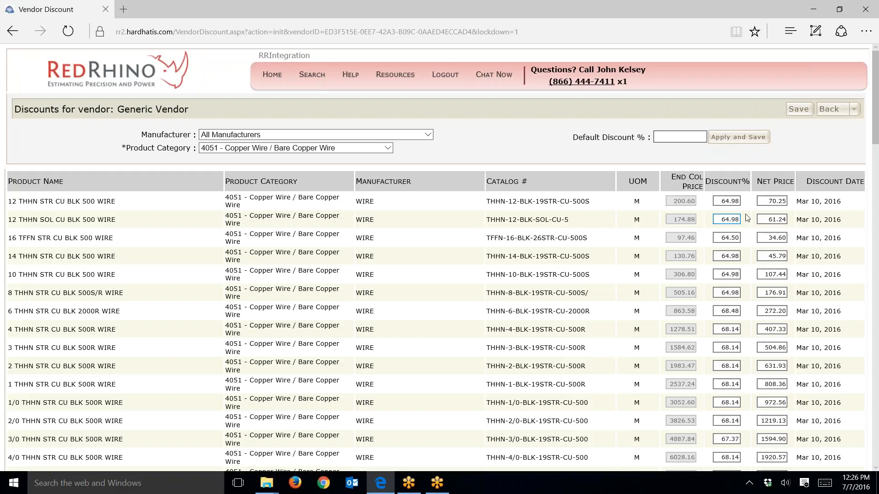
Examine the net prices, units of measure and product names of the first THHN copper wires
{"action": "left_click", "coordinate": [769, 202]}
{"action": "left_click_drag", "start_coordinate": [769, 202], "coordinate": [785, 222]}
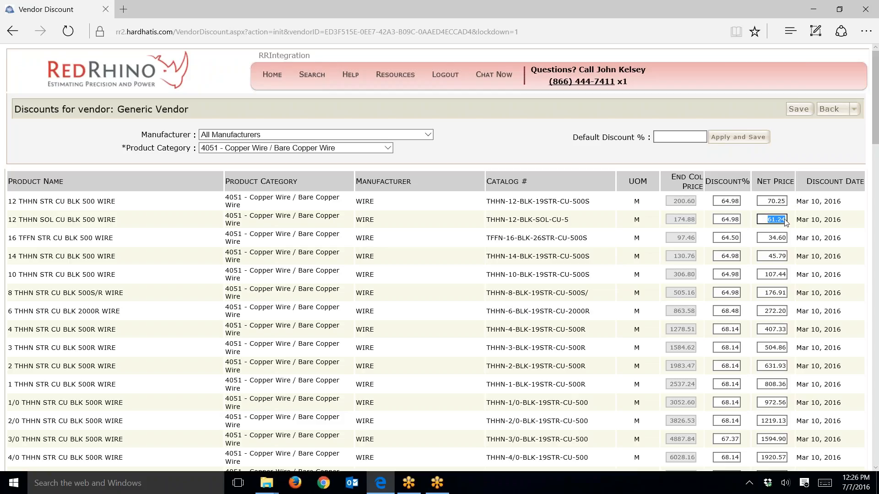
{"action": "left_click", "coordinate": [644, 211]}
{"action": "double_click", "coordinate": [637, 202]}
{"action": "left_click", "coordinate": [67, 201]}
{"action": "left_click_drag", "start_coordinate": [115, 256], "coordinate": [8, 256]}
{"action": "left_click", "coordinate": [18, 276]}
Review the sizes, colors, discounts and net prices of the remaining copper wires, down to the bare copper items
{"action": "scroll", "coordinate": [56, 270], "scroll_direction": "down", "scroll_amount": 3}
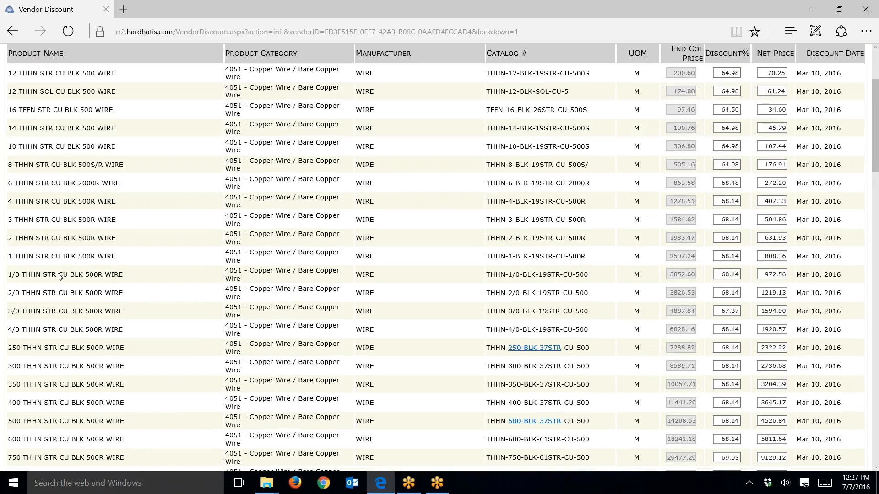
{"action": "scroll", "coordinate": [60, 276], "scroll_direction": "down", "scroll_amount": 1}
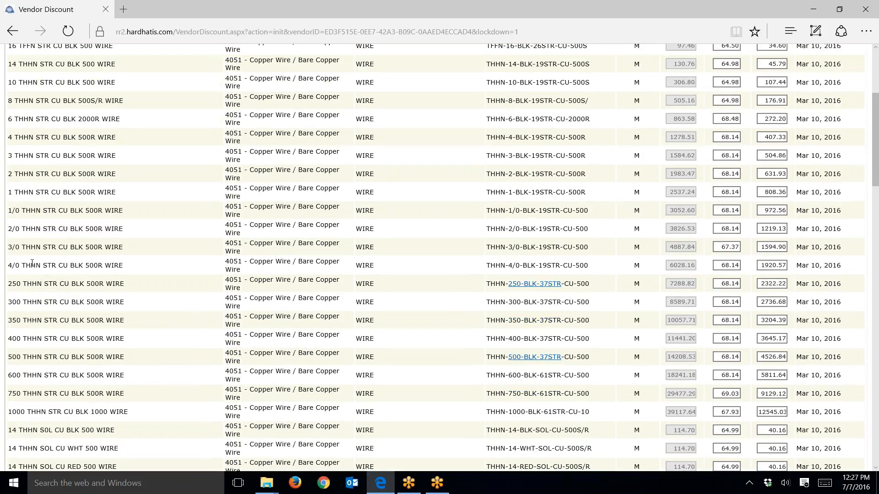
{"action": "scroll", "coordinate": [46, 317], "scroll_direction": "down", "scroll_amount": 1}
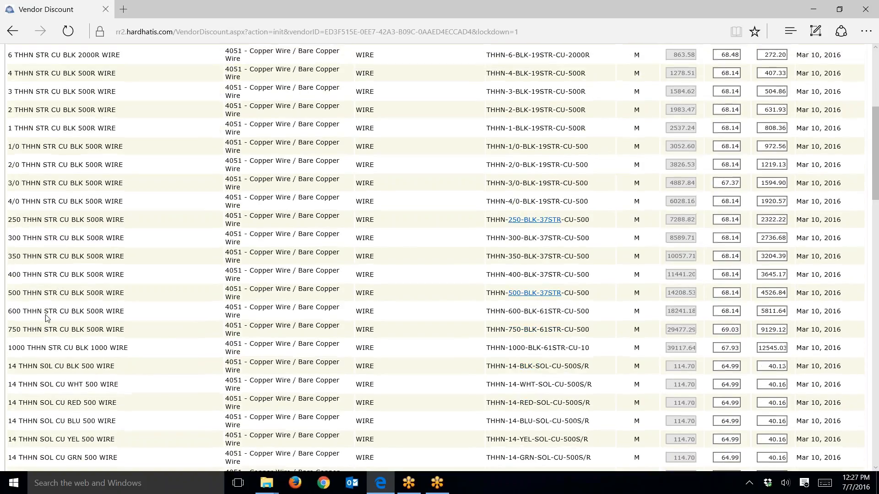
{"action": "scroll", "coordinate": [45, 315], "scroll_direction": "down", "scroll_amount": 1}
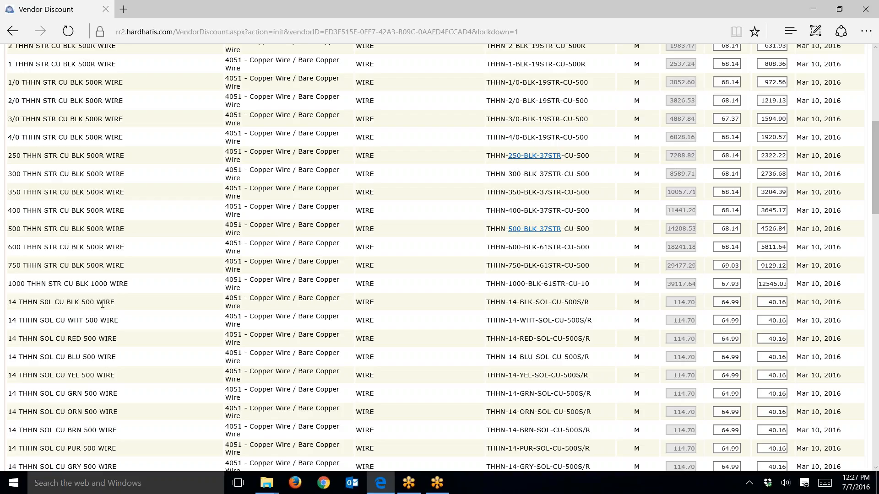
{"action": "scroll", "coordinate": [102, 304], "scroll_direction": "down", "scroll_amount": 1}
{"action": "scroll", "coordinate": [102, 304], "scroll_direction": "up", "scroll_amount": 1}
{"action": "left_click", "coordinate": [727, 266]}
{"action": "left_click_drag", "start_coordinate": [763, 266], "coordinate": [792, 268]}
{"action": "left_click", "coordinate": [181, 265]}
{"action": "scroll", "coordinate": [181, 265], "scroll_direction": "down", "scroll_amount": 3}
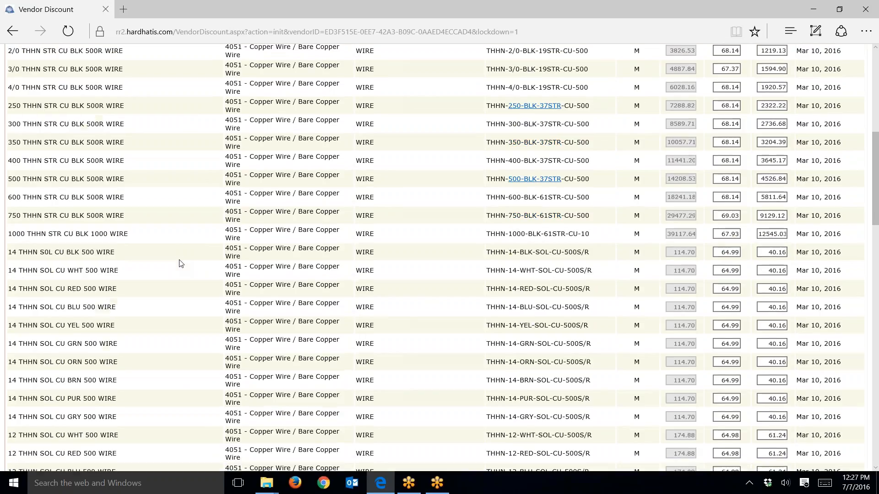
{"action": "scroll", "coordinate": [181, 263], "scroll_direction": "down", "scroll_amount": 13}
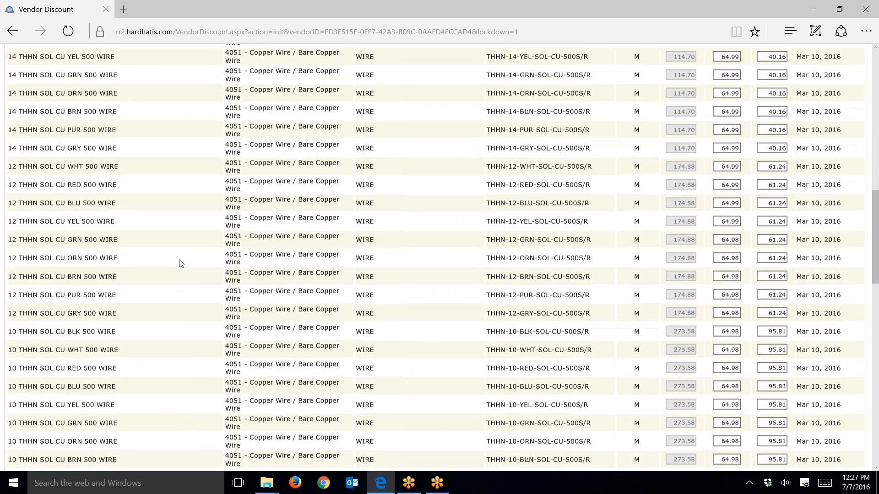
{"action": "scroll", "coordinate": [181, 264], "scroll_direction": "down", "scroll_amount": 19}
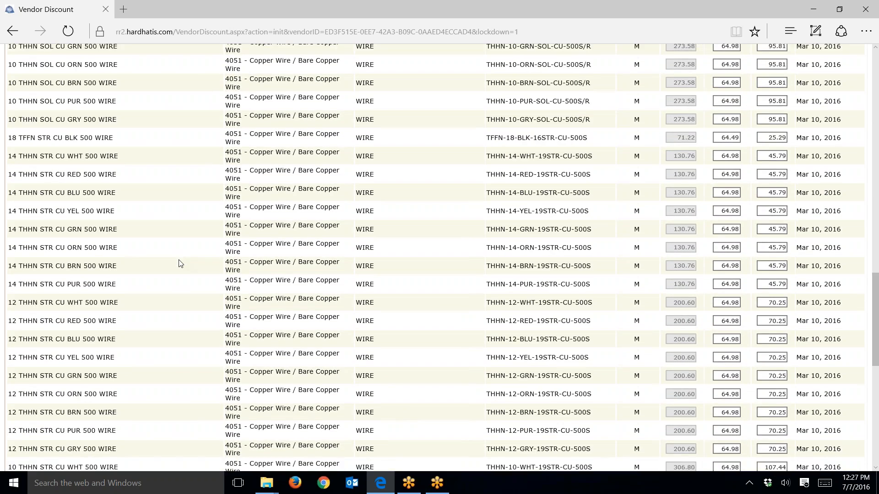
{"action": "scroll", "coordinate": [180, 264], "scroll_direction": "down", "scroll_amount": 13}
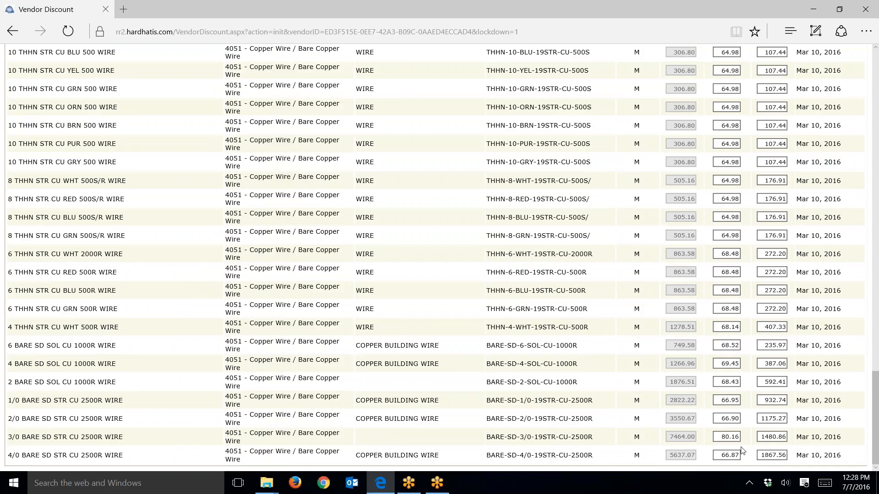
{"action": "left_click", "coordinate": [774, 382]}
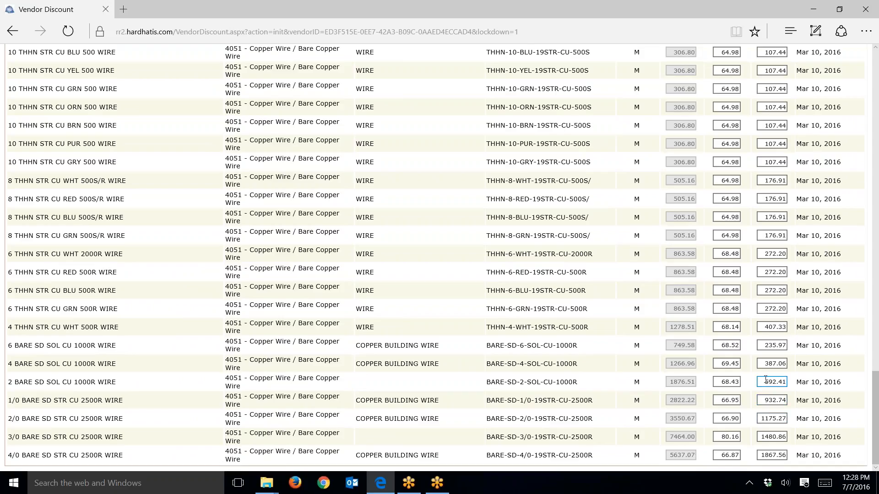
{"action": "double_click", "coordinate": [761, 343]}
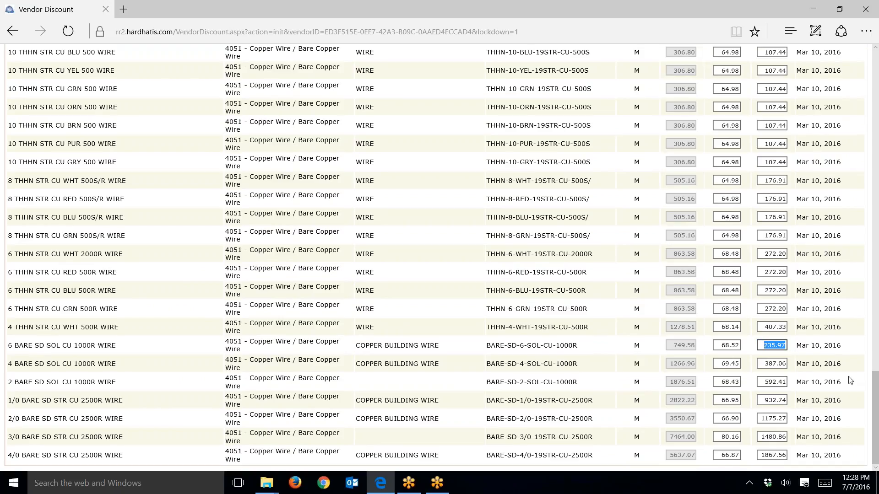
Save the copper wire discounts and net prices for Generic Vendor
{"action": "scroll", "coordinate": [876, 405], "scroll_direction": "up", "scroll_amount": 1}
{"action": "left_click_drag", "start_coordinate": [876, 406], "coordinate": [823, 89]}
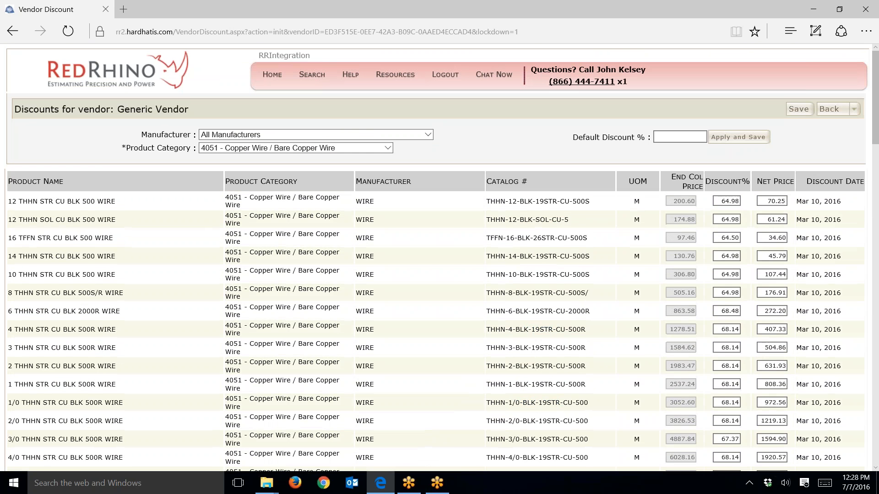
{"action": "left_click", "coordinate": [799, 110]}
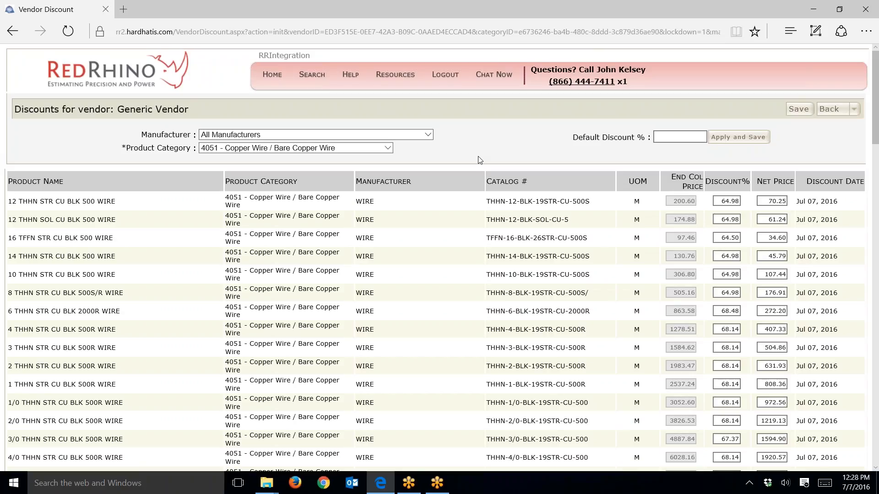
Return to the home page and open the Taco Bell estimate from the estimates list
{"action": "left_click", "coordinate": [271, 79]}
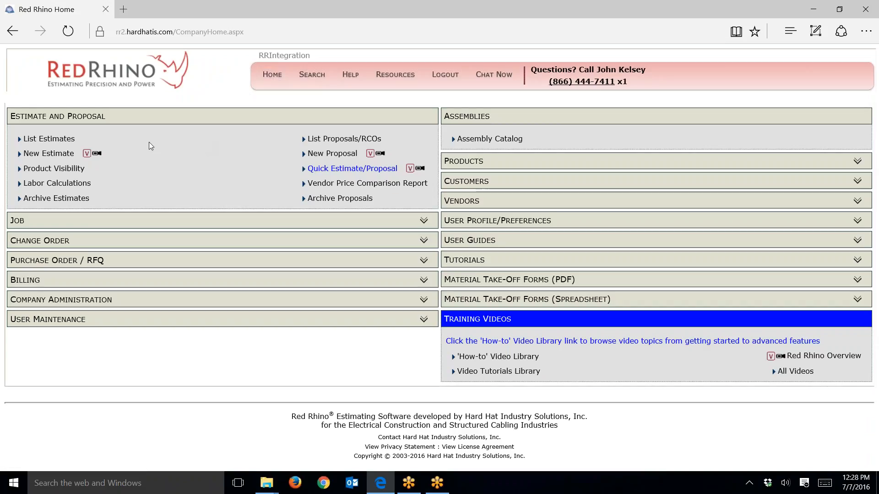
{"action": "left_click", "coordinate": [63, 142]}
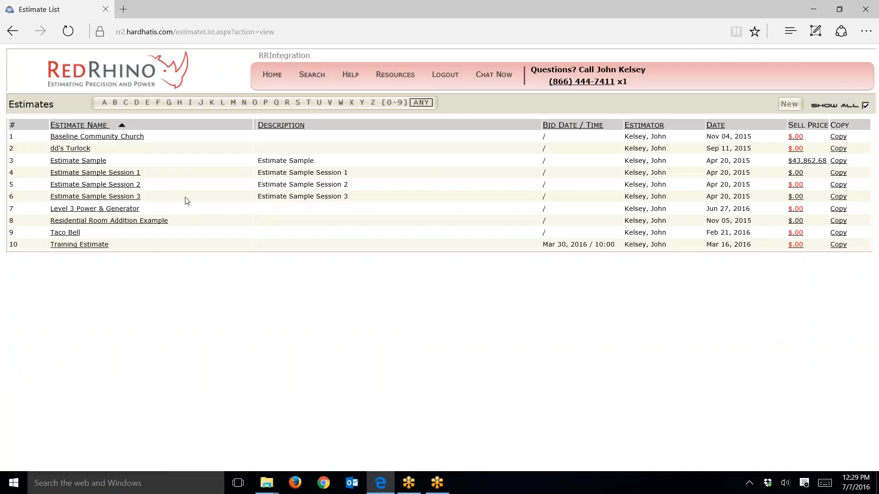
{"action": "left_click", "coordinate": [71, 234]}
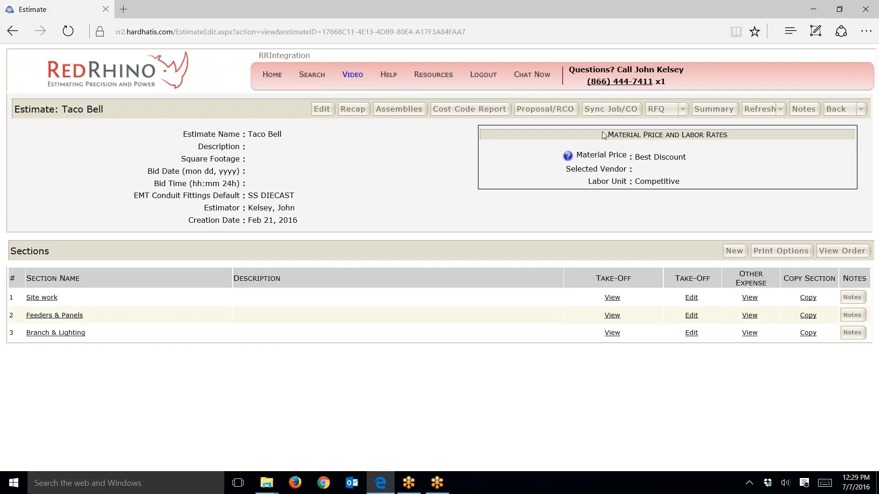
Refresh the material cost of the Taco Bell estimate and check the repricing message
{"action": "left_click", "coordinate": [781, 109]}
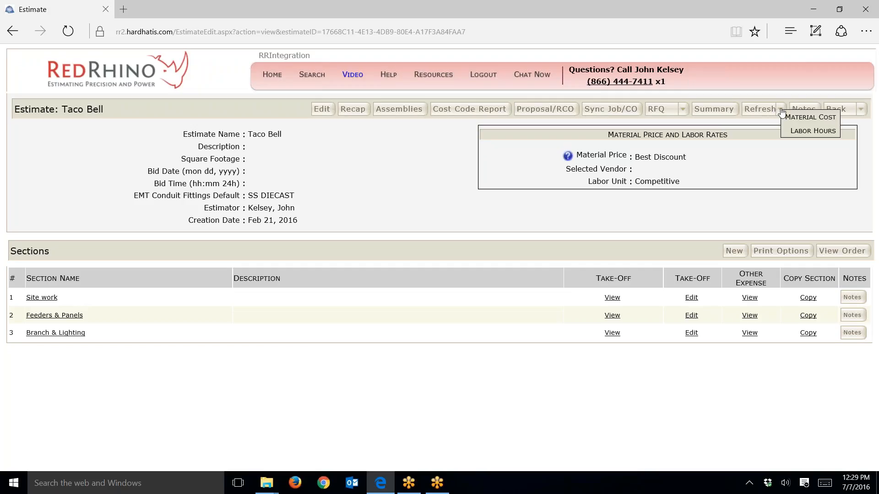
{"action": "left_click", "coordinate": [798, 117]}
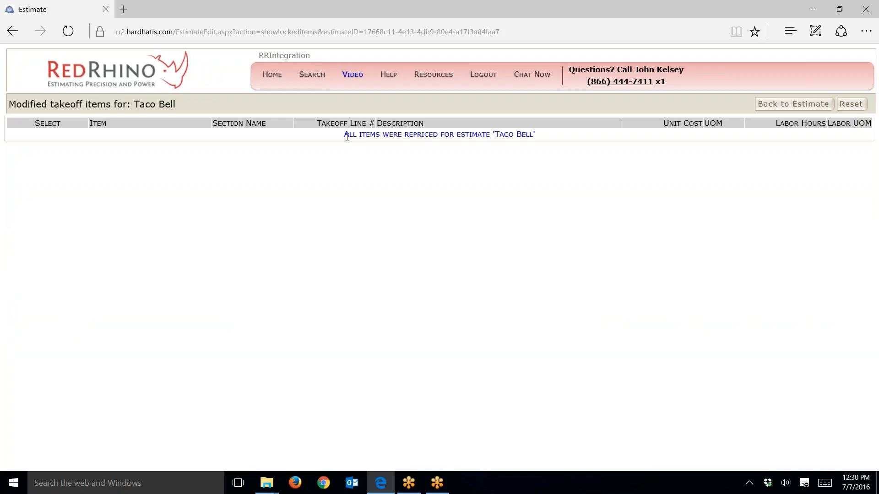
{"action": "left_click_drag", "start_coordinate": [347, 135], "coordinate": [523, 142]}
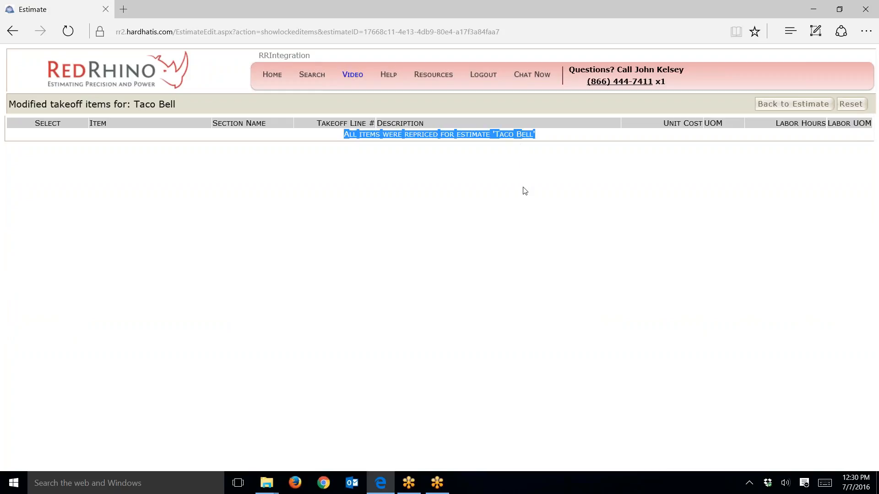